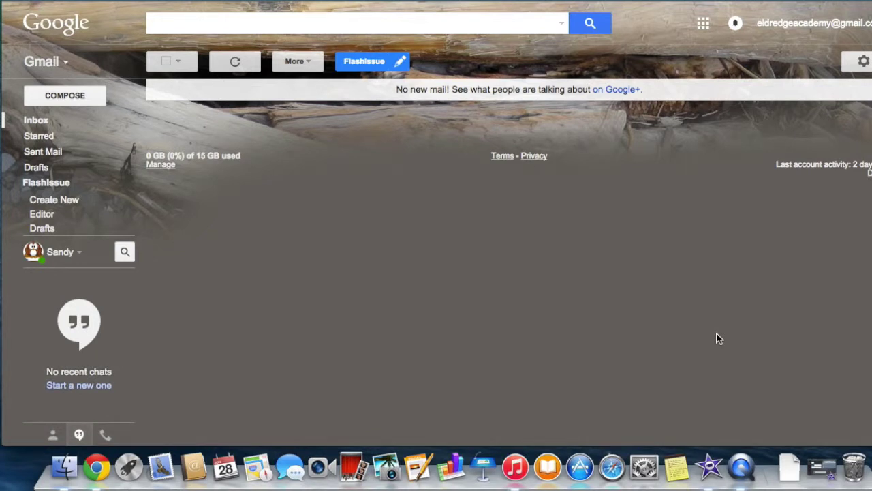
Open Google Drive from Gmail's Google apps grid.
click(709, 25)
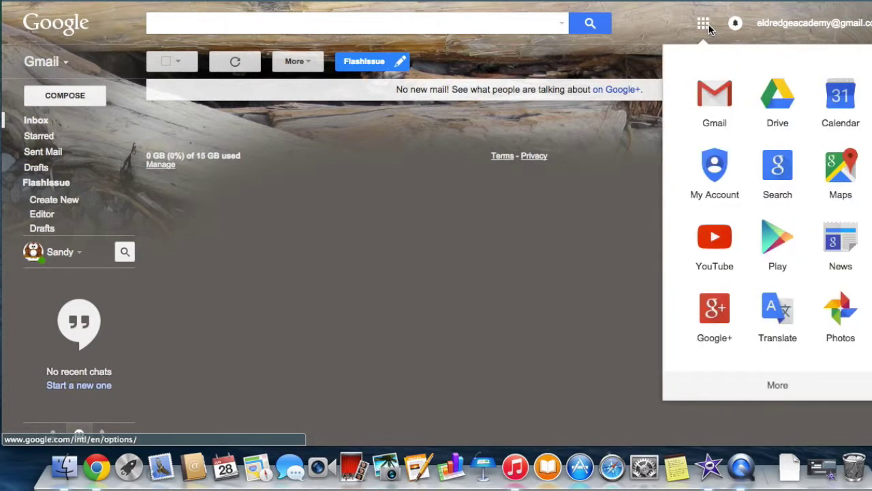
click(779, 109)
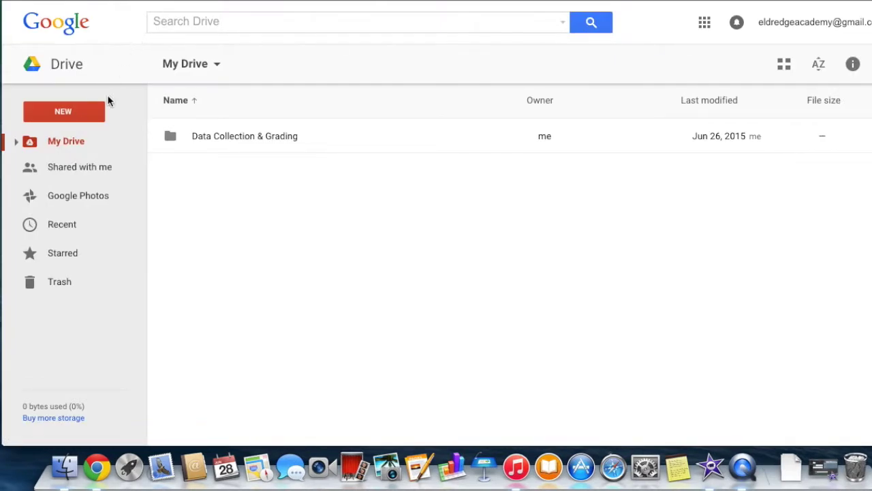
From Drive's NEW menu, start a new Google Docs document.
click(85, 118)
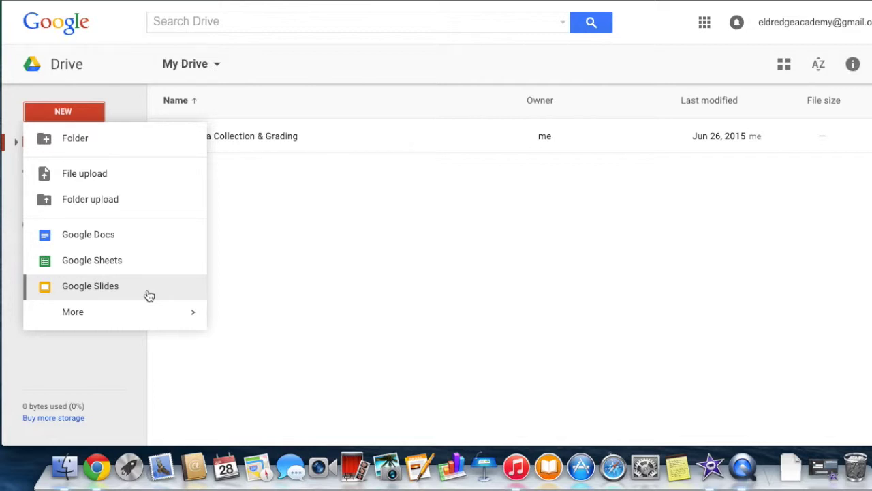
click(147, 236)
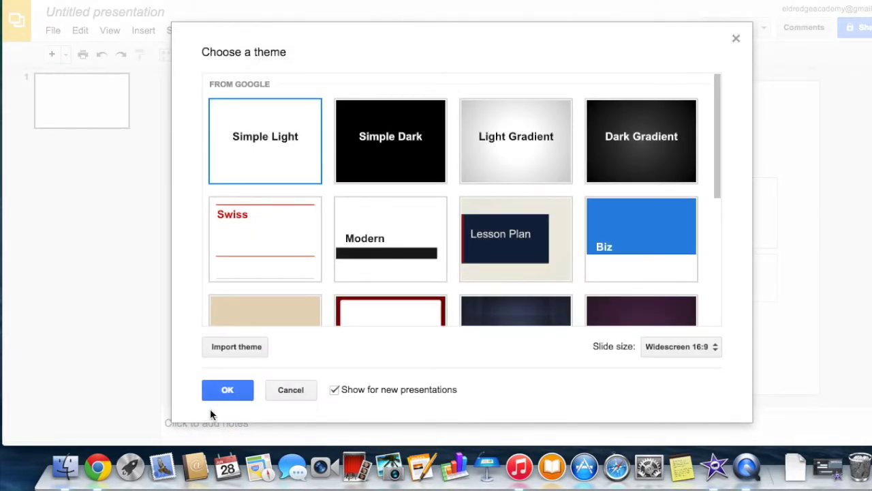
Keep the Simple Light theme for the new presentation.
click(225, 392)
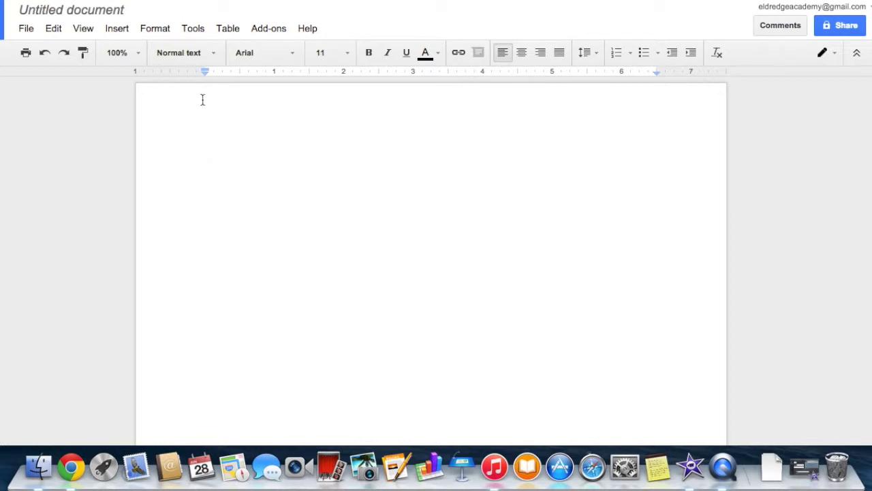
Rename the untitled document to 'Example of a document'.
click(102, 15)
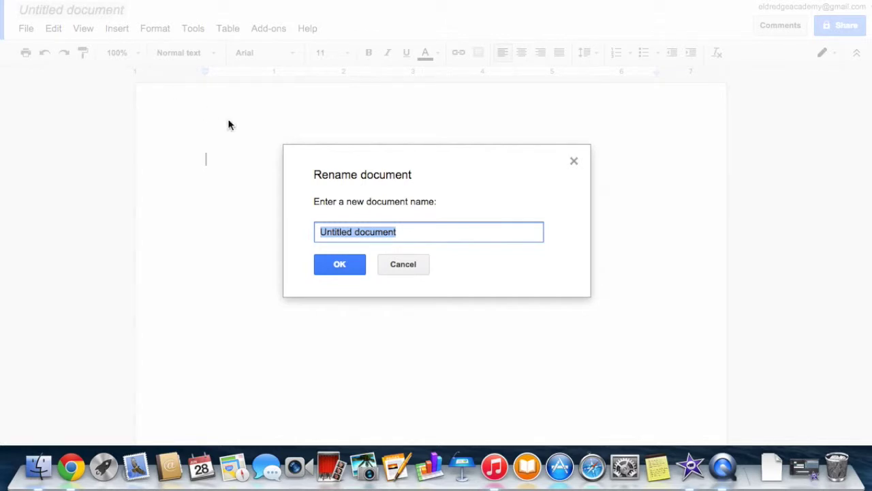
key(BackSpace)
text(E)
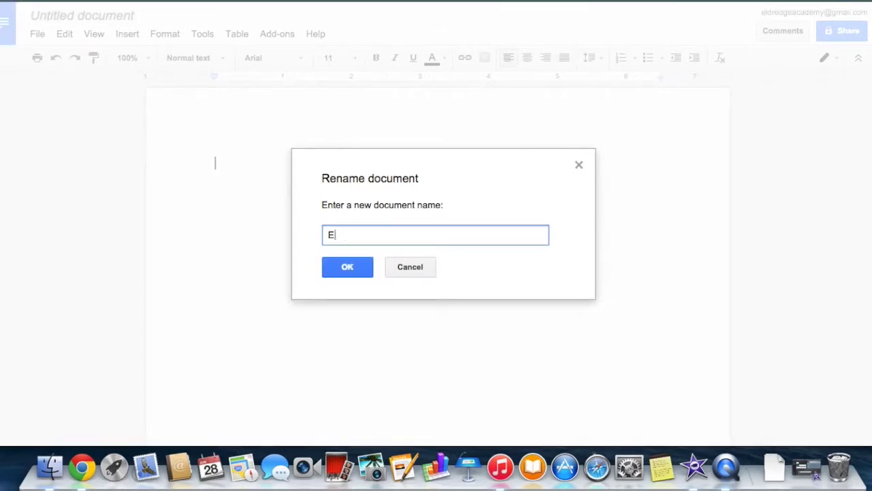
text(xample of a document)
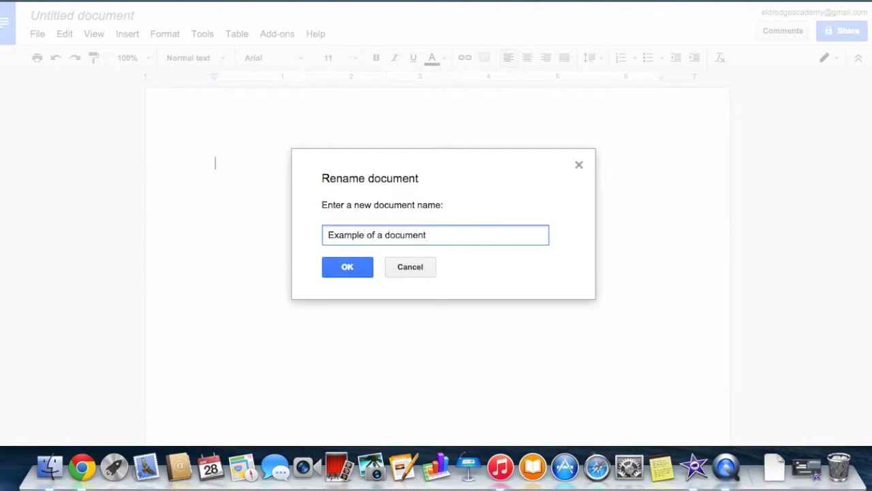
click(360, 272)
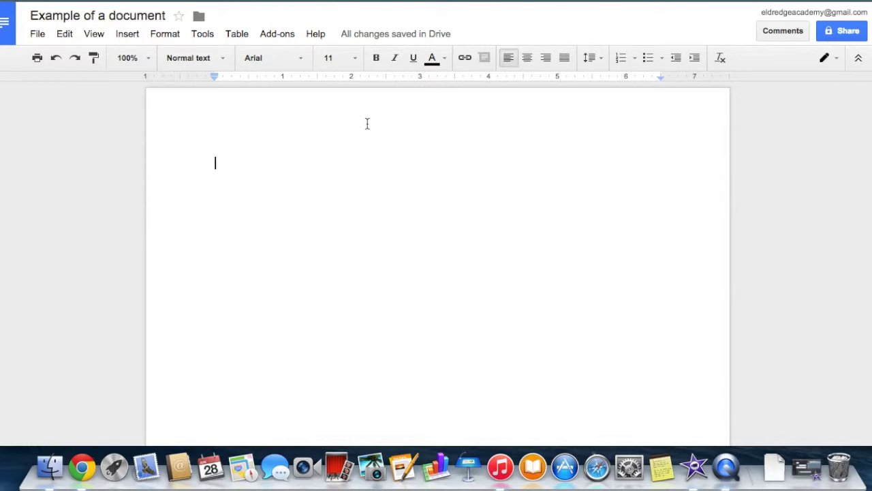
Insert a 7 x 4 table into the document.
click(241, 35)
mouse_move(266, 66)
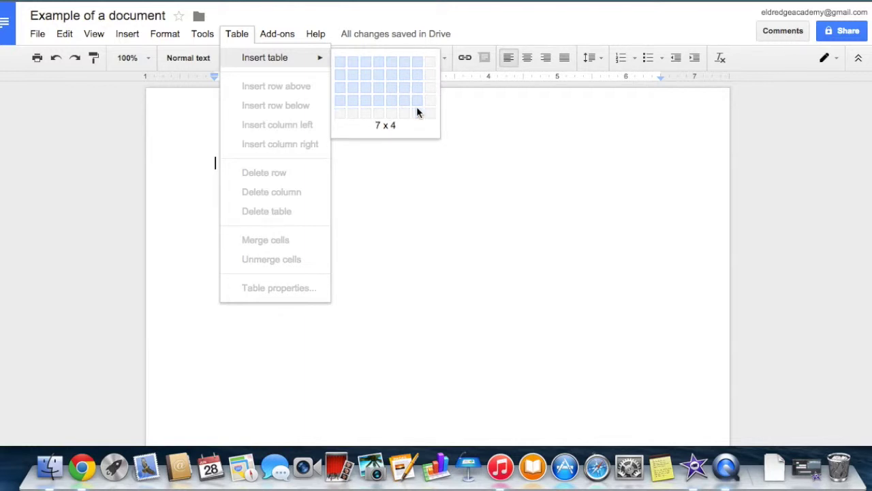
click(418, 109)
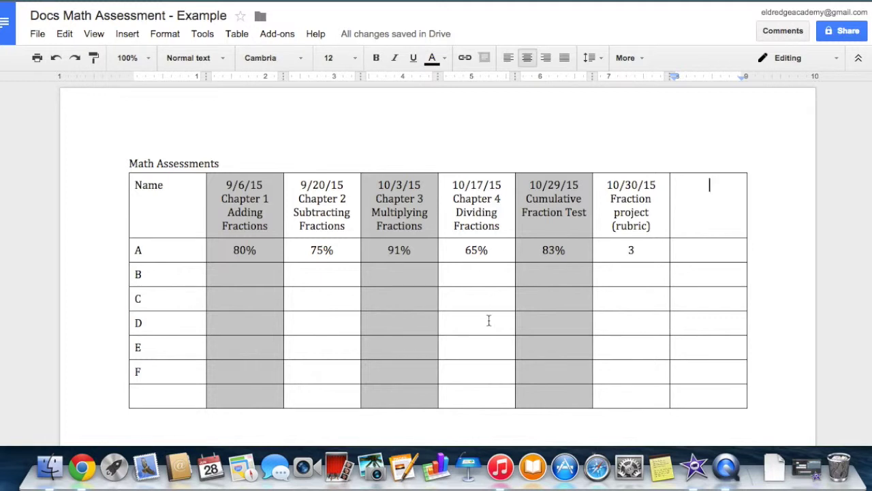
Add an empty row below the table's last row.
click(711, 397)
click(203, 34)
mouse_move(237, 42)
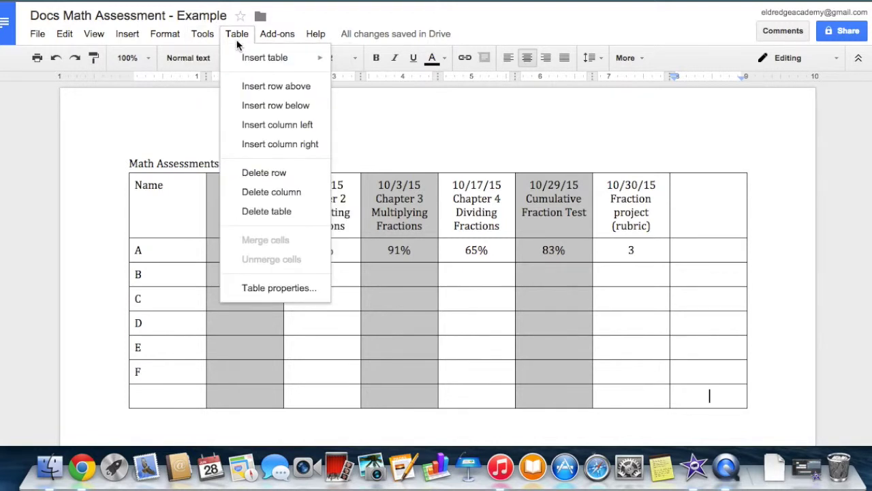
click(263, 107)
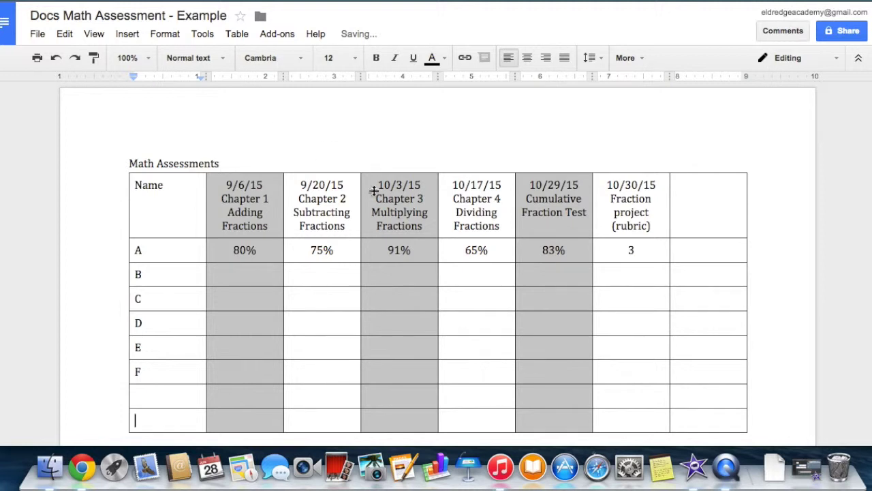
Add an empty column at the table's right, then switch to the Quiz results spreadsheet.
click(684, 214)
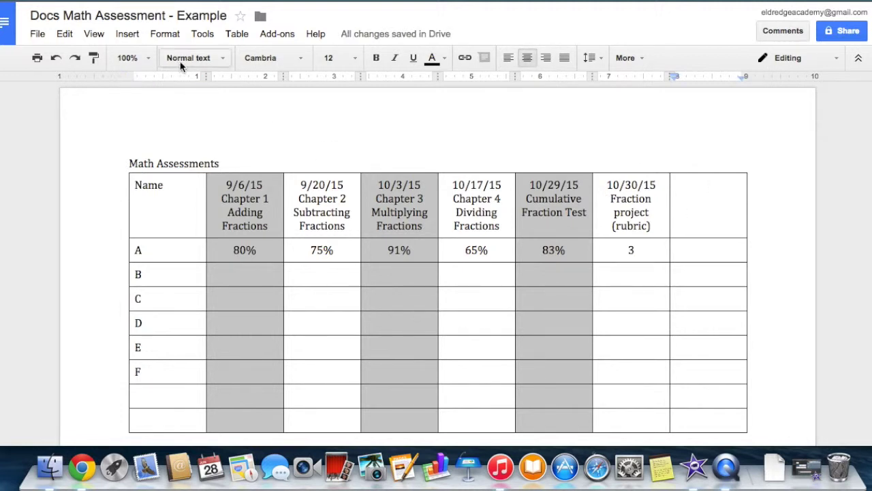
click(238, 34)
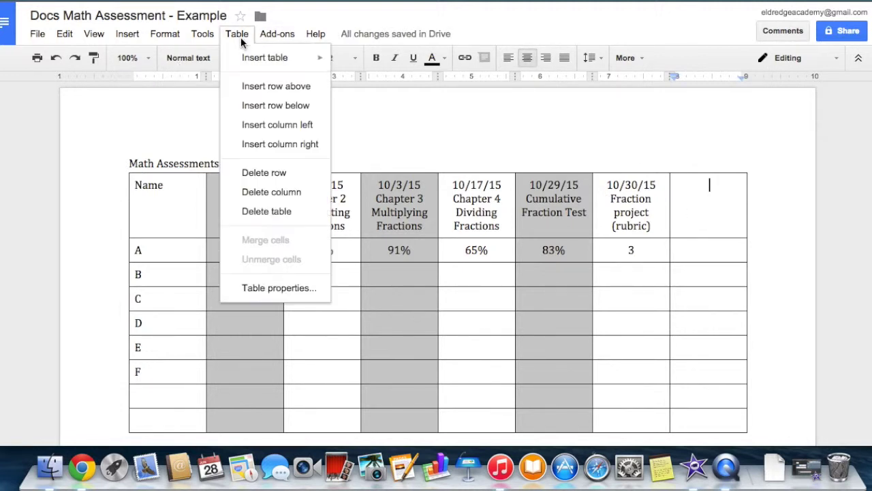
click(286, 143)
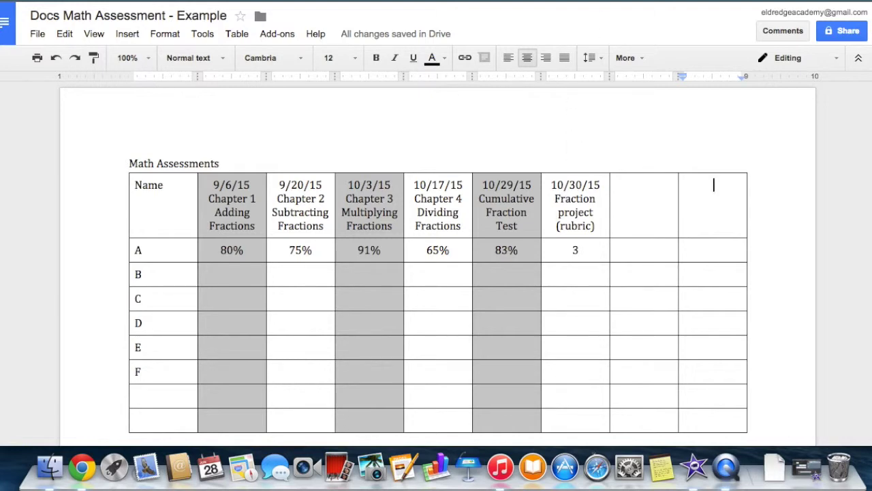
key(ctrl+Tab)
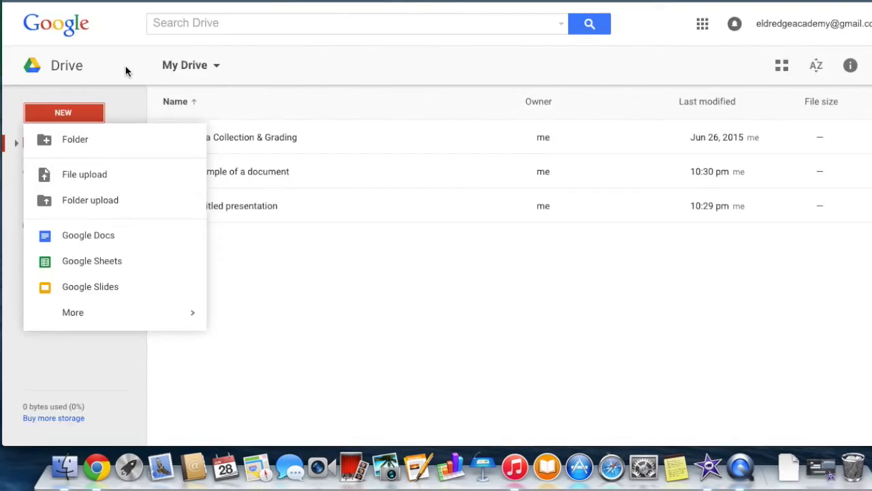
click(126, 71)
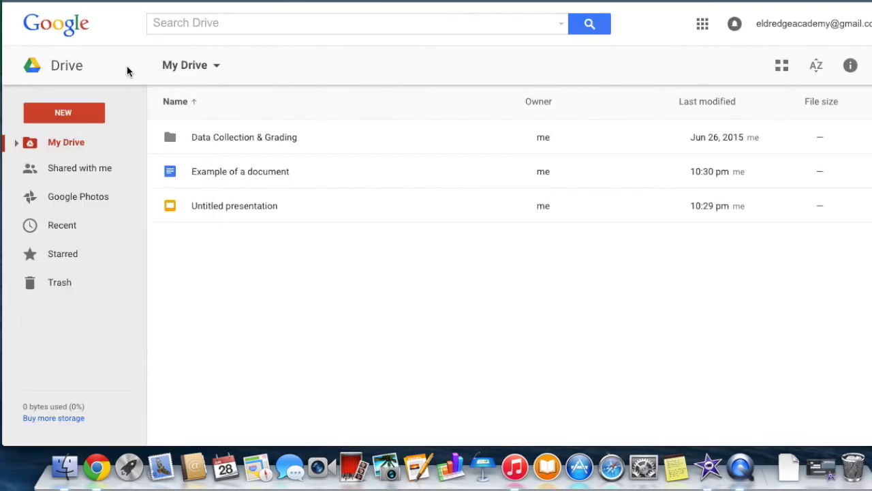
Create a new blank Google Form from Drive's NEW > More menu.
click(79, 120)
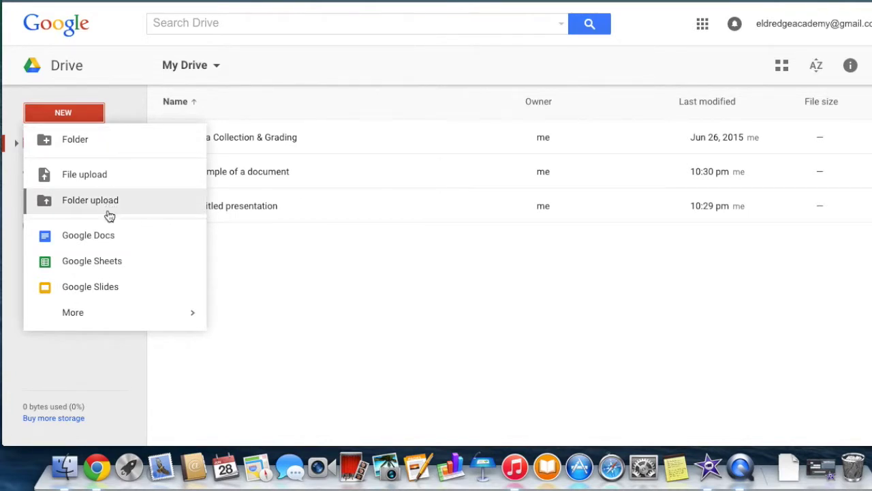
mouse_move(113, 321)
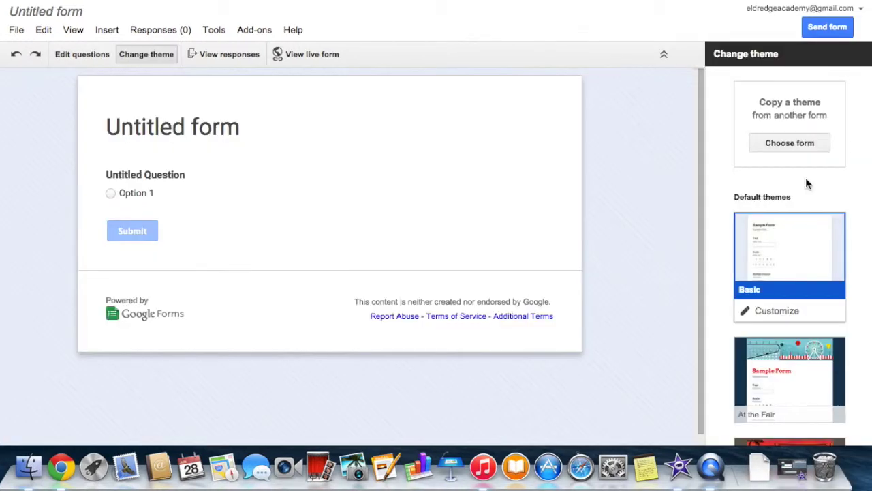
Choose the Library theme from the form's theme list.
scroll(806, 190, down, 5)
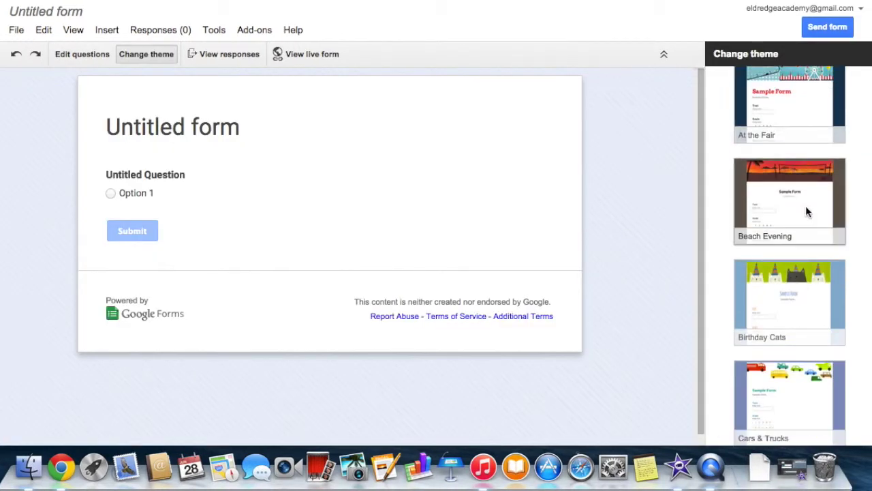
scroll(805, 211, down, 8)
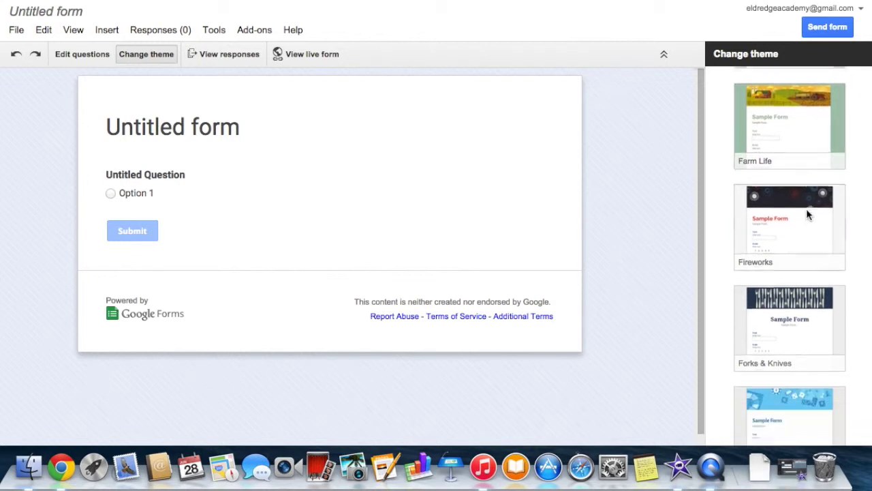
scroll(807, 208, down, 6)
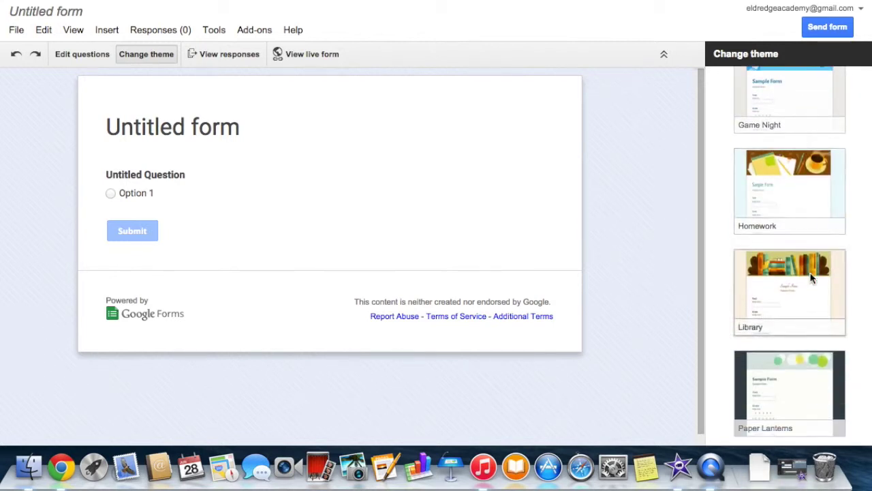
click(811, 276)
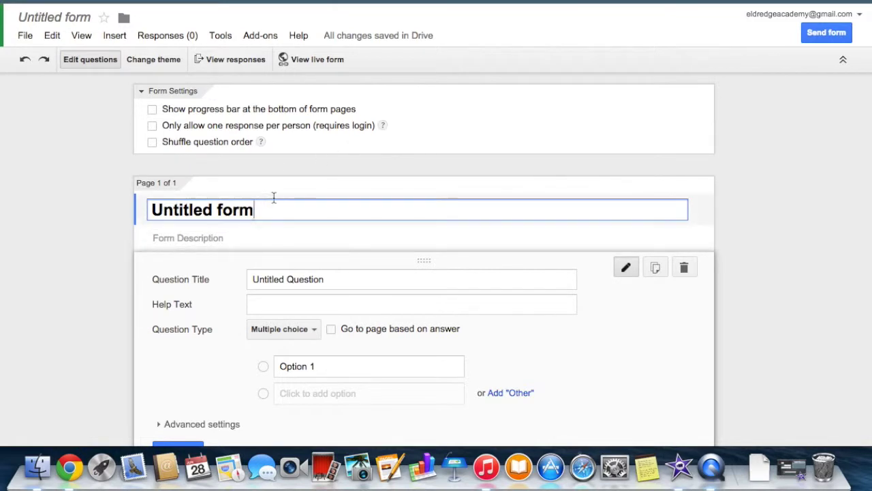
Replace the form title with 'Example of a Google Form'.
drag(270, 210, 145, 210)
text(x)
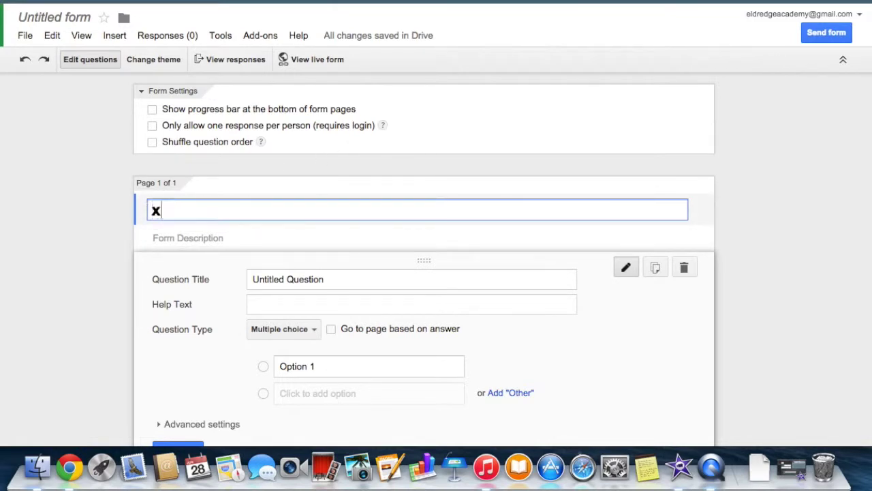
key(BackSpace)
text(Example)
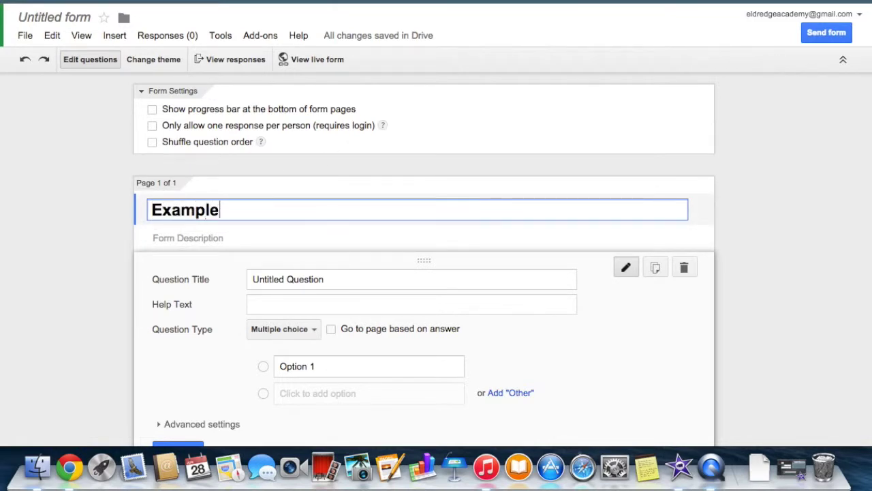
text( of a Goo)
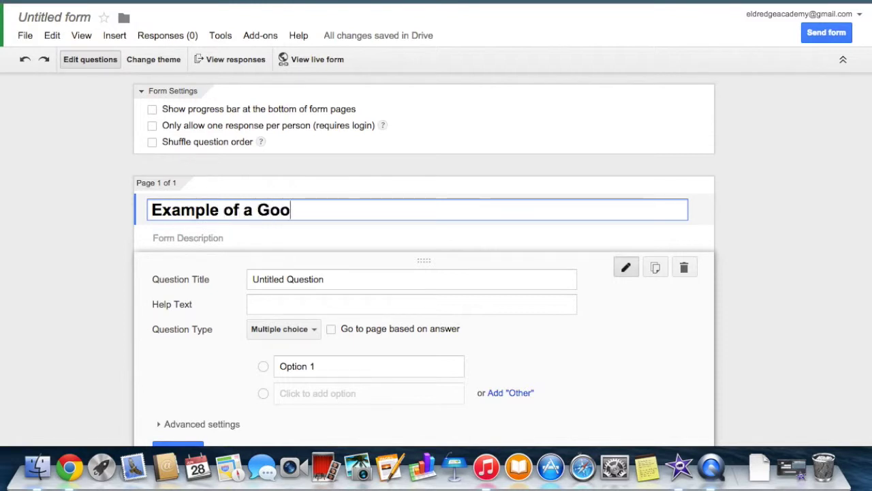
text(gle Form)
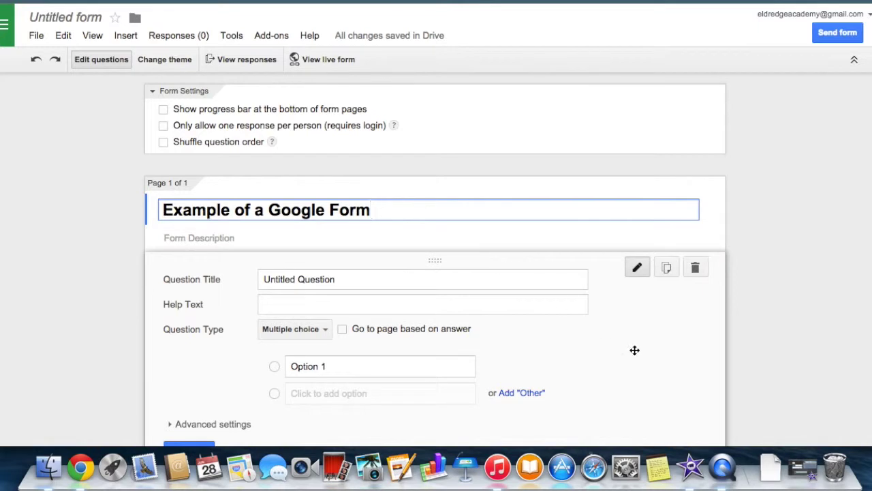
click(779, 323)
Scroll to the bottom of the form and open the add-item type list.
scroll(787, 236, down, 2)
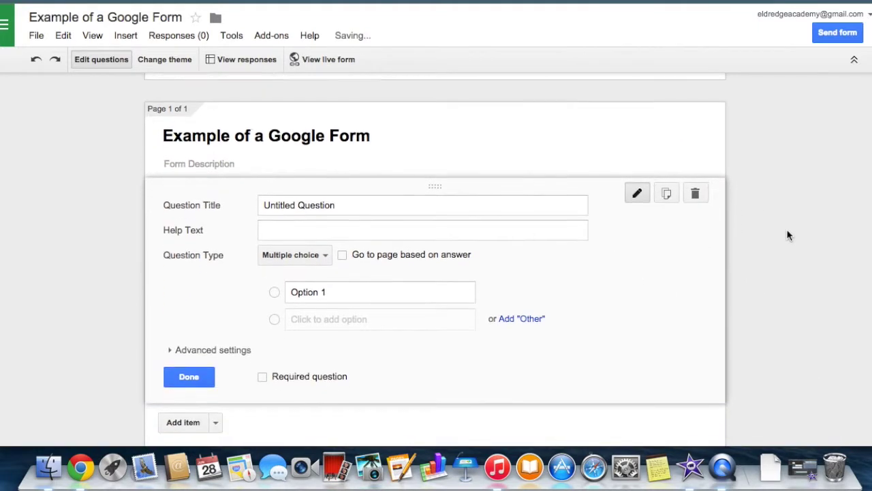
scroll(787, 235, down, 1)
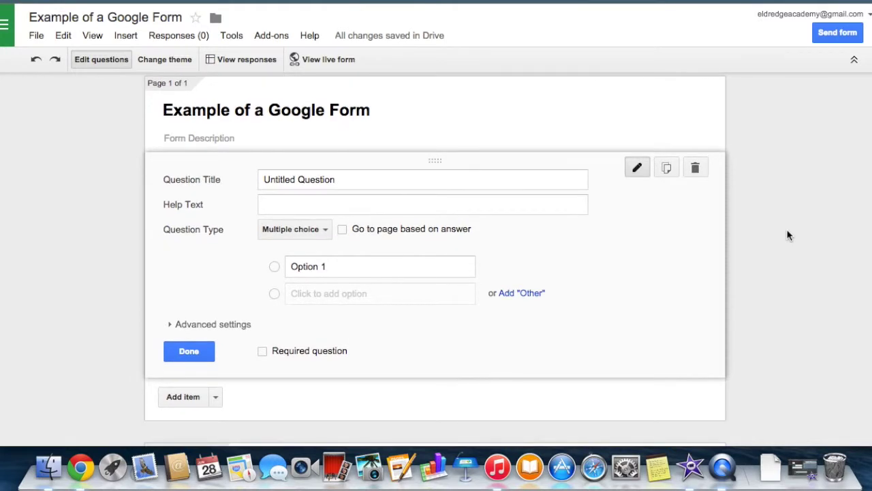
scroll(787, 235, down, 1)
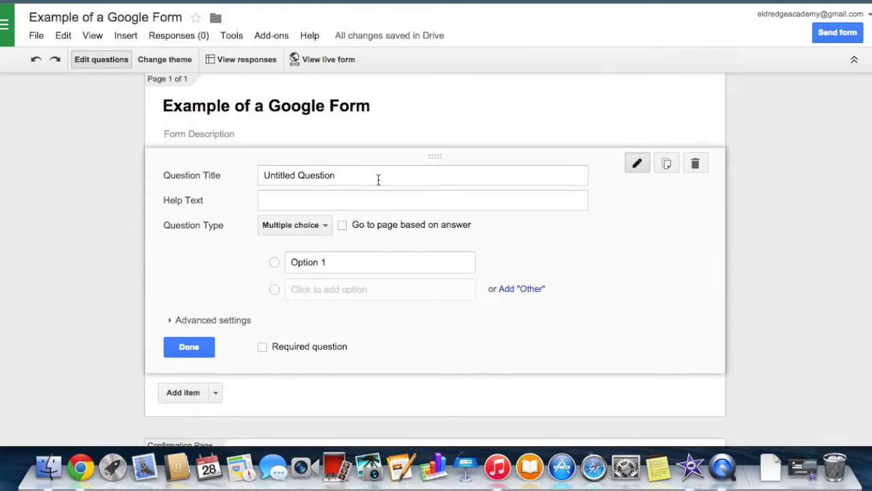
click(217, 397)
Add a second multiple-choice question below the first.
scroll(487, 291, down, 2)
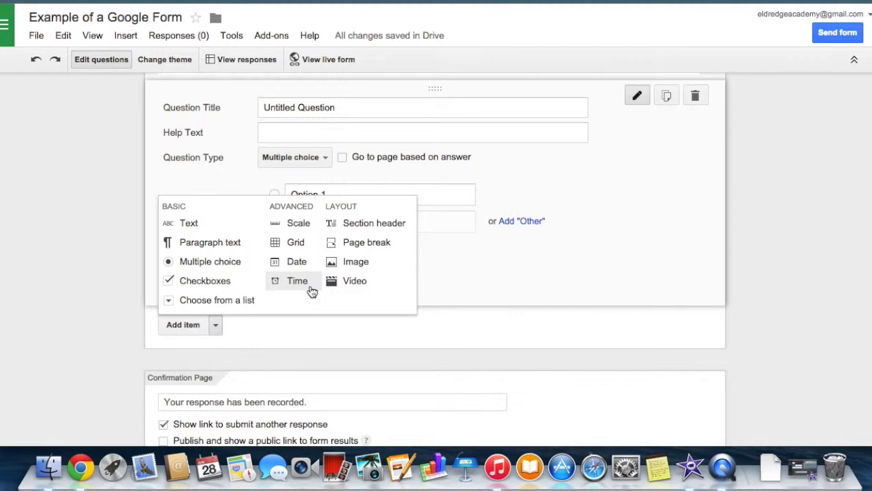
click(383, 336)
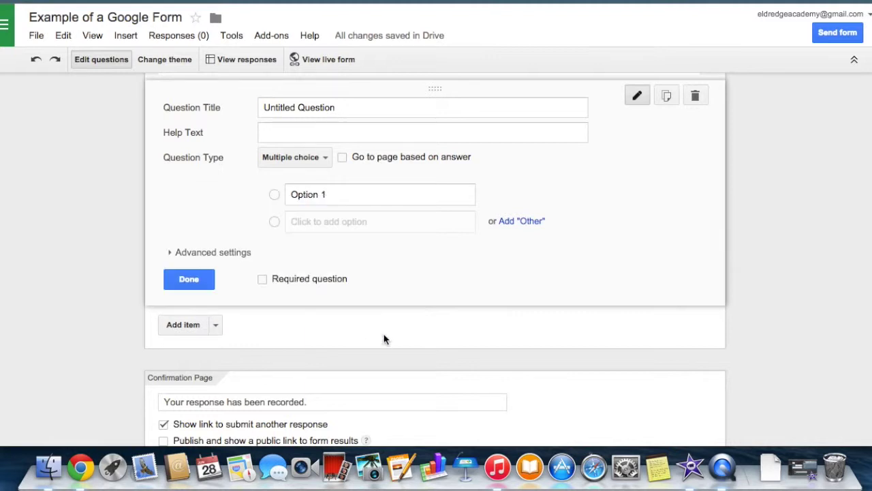
click(182, 324)
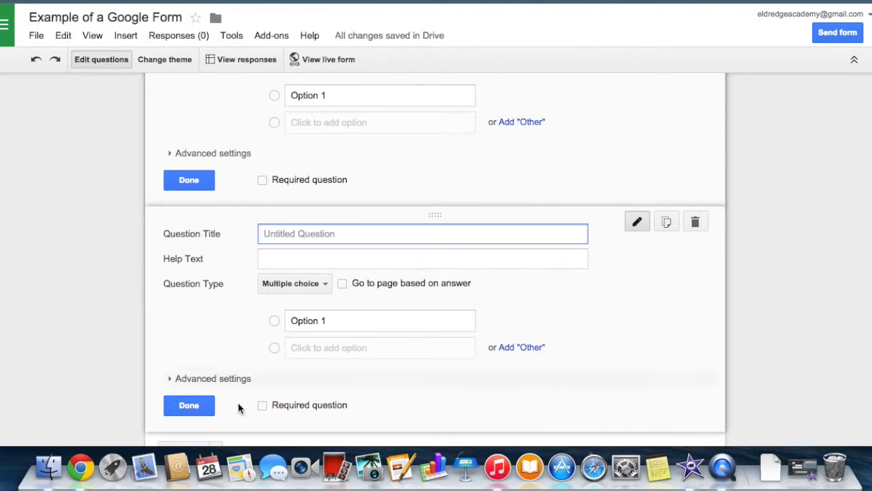
Add a third multiple-choice question from the item type list.
scroll(235, 406, down, 1)
scroll(225, 392, down, 2)
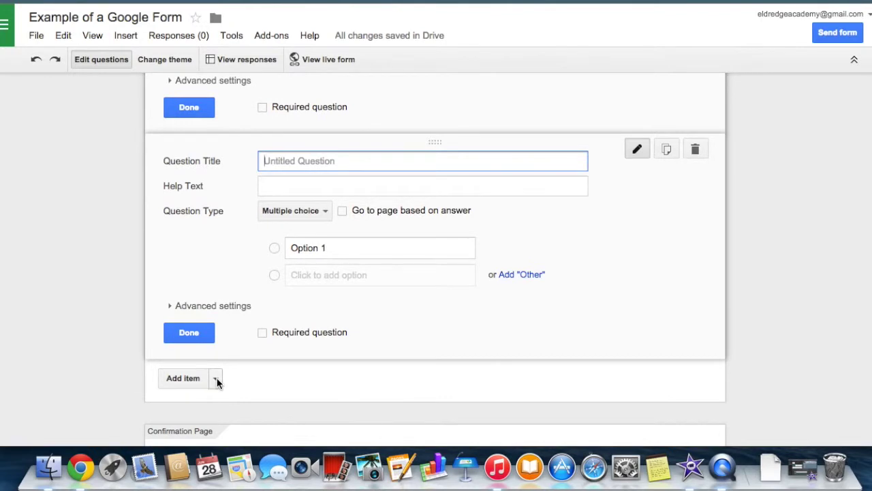
click(216, 379)
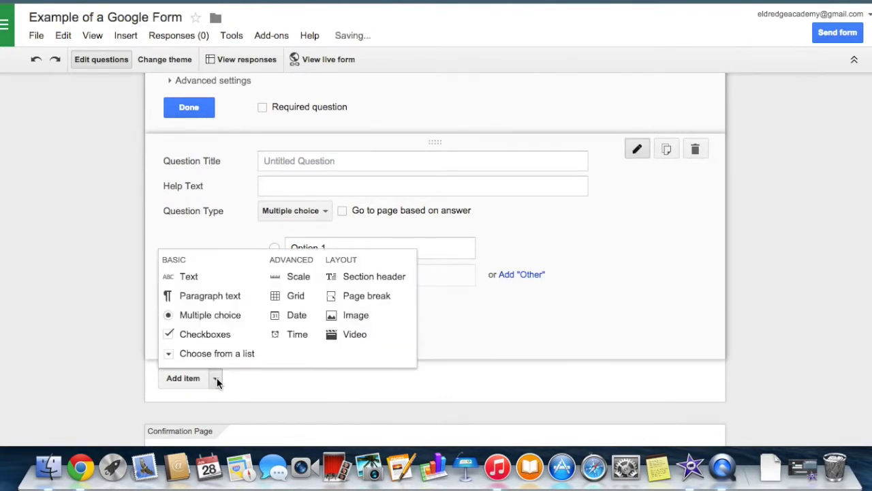
click(49, 333)
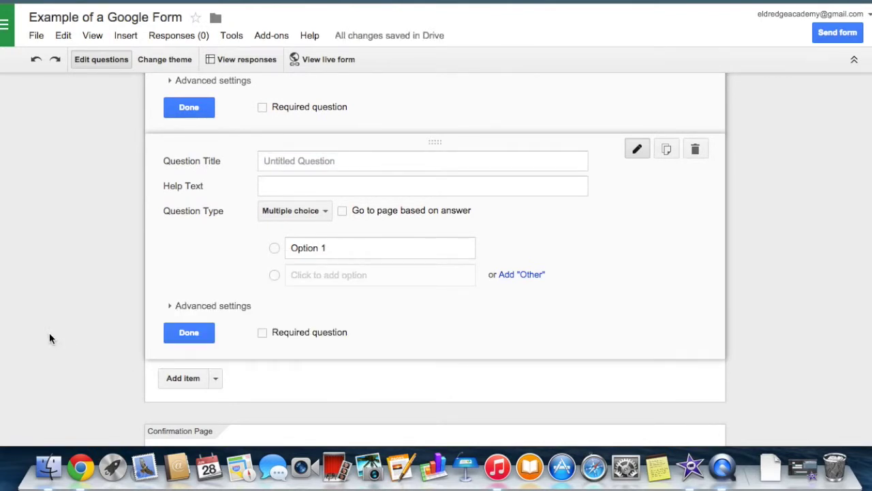
scroll(422, 299, up, 5)
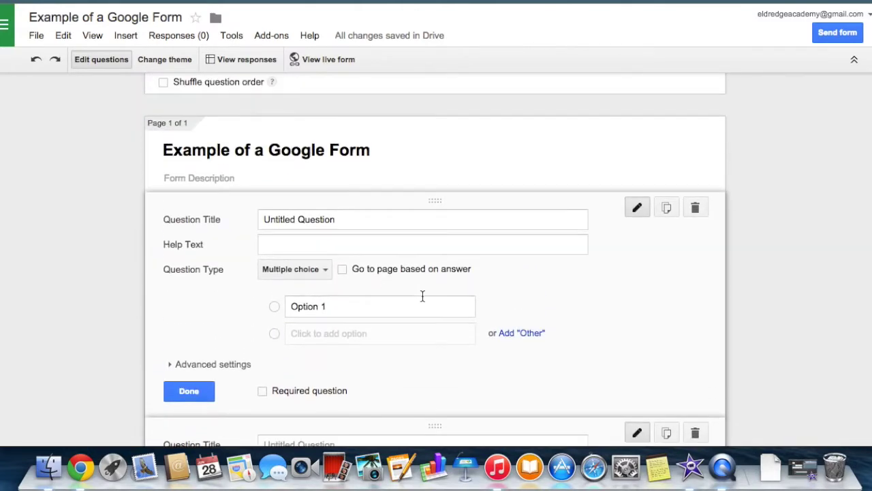
scroll(423, 296, down, 3)
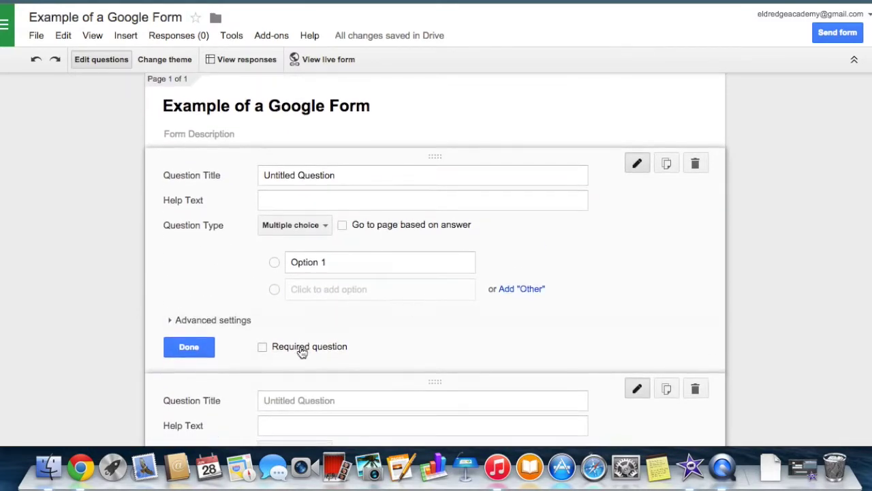
scroll(296, 349, down, 1)
scroll(296, 349, up, 2)
scroll(297, 349, down, 5)
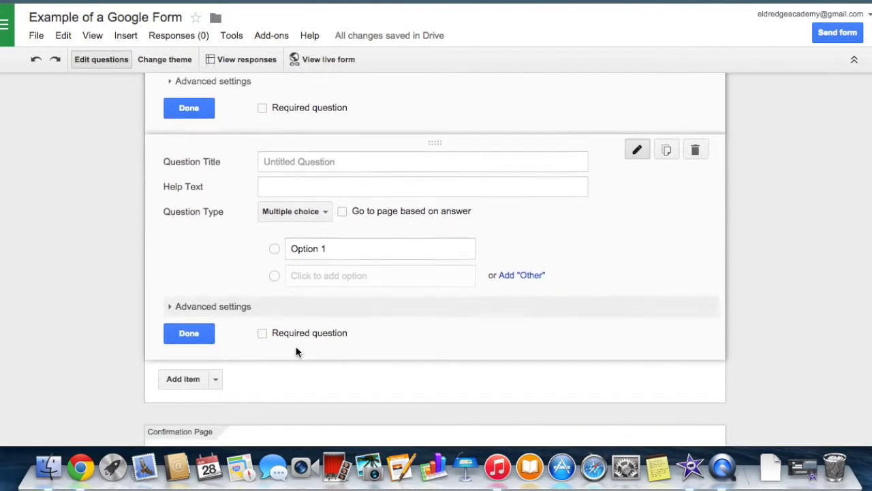
click(214, 379)
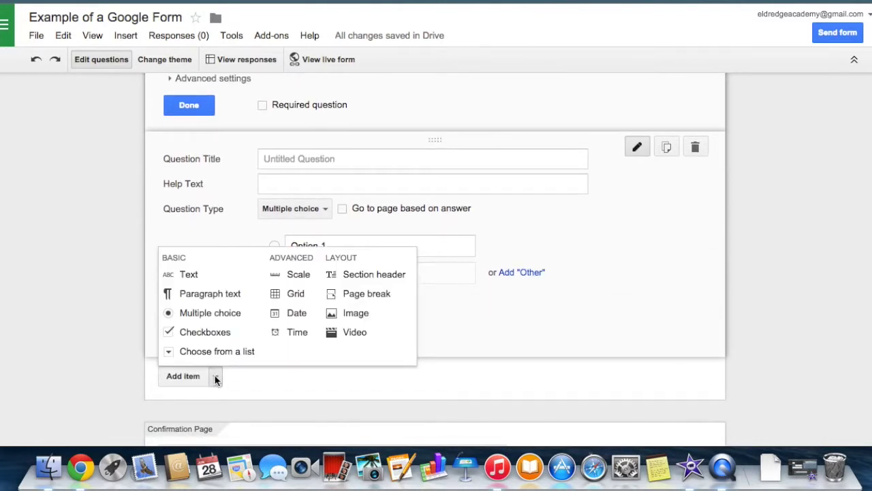
click(217, 314)
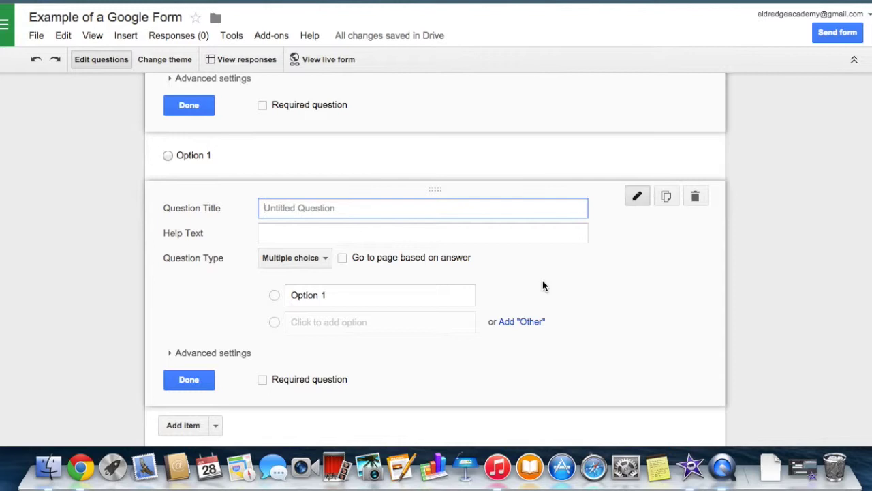
Mark the newest question as required.
click(327, 235)
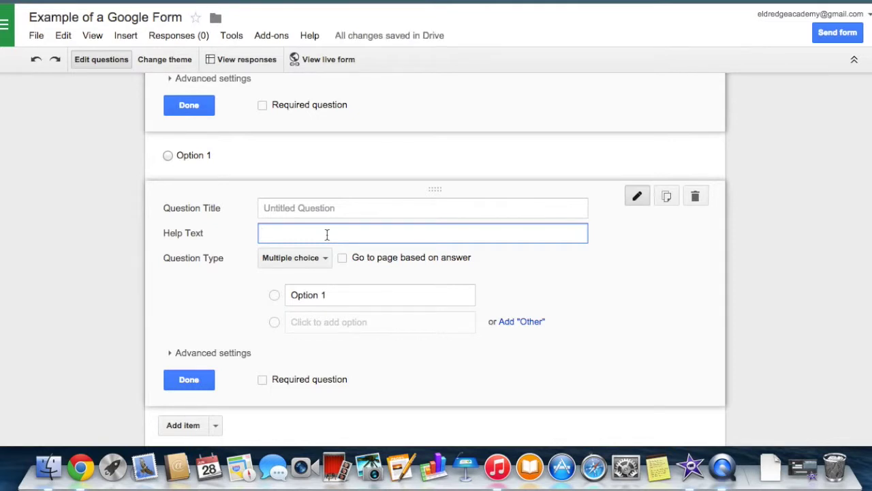
scroll(363, 273, down, 2)
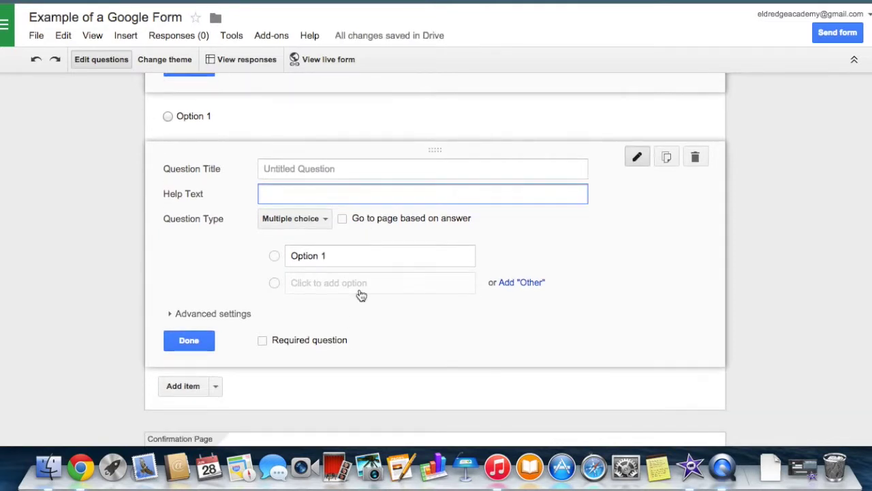
click(263, 341)
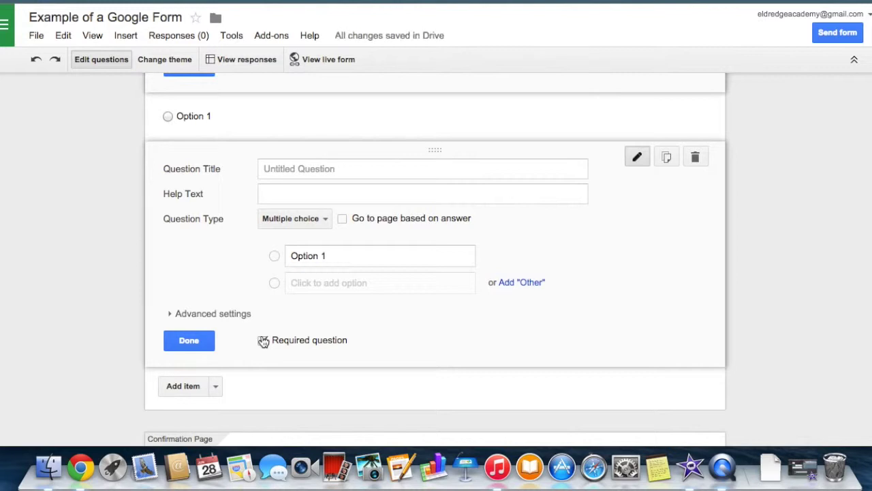
scroll(394, 309, up, 5)
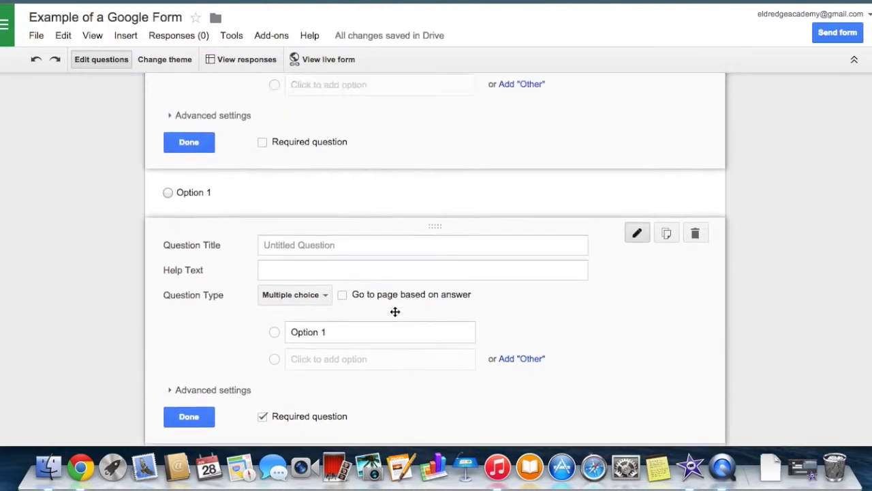
Delete the untitled top question, leaving the two multiple-choice questions.
scroll(395, 312, up, 3)
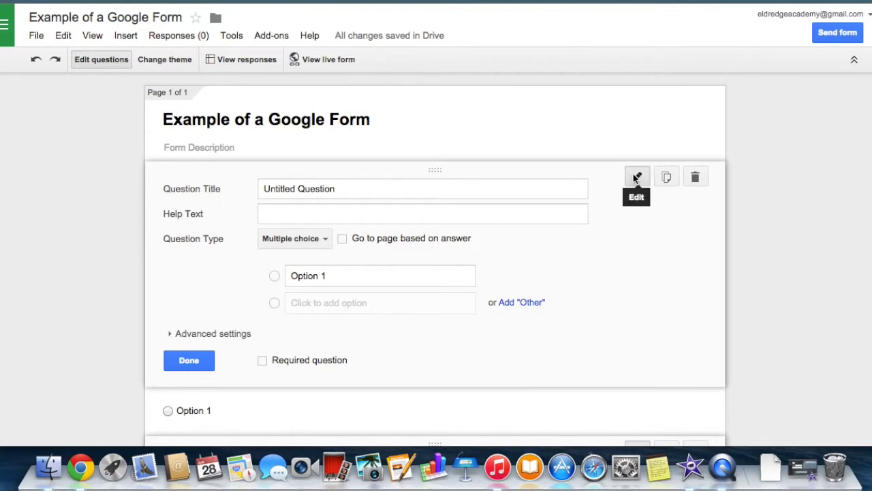
click(696, 177)
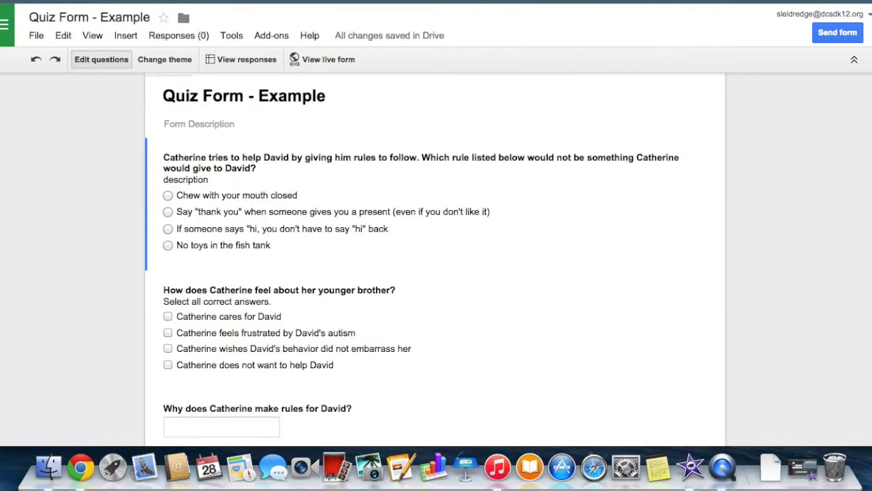
Open the first question for editing, select its help text, and finish without changing it.
mouse_move(681, 162)
scroll(699, 171, up, 1)
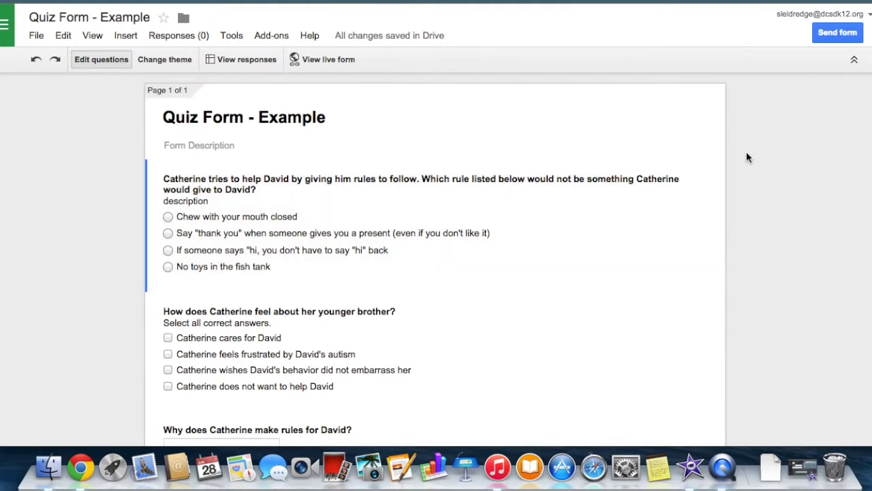
mouse_move(413, 250)
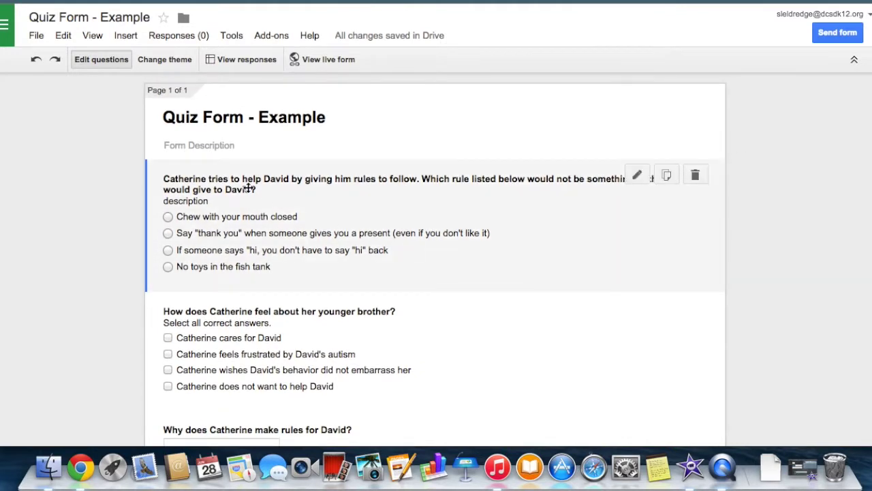
click(638, 175)
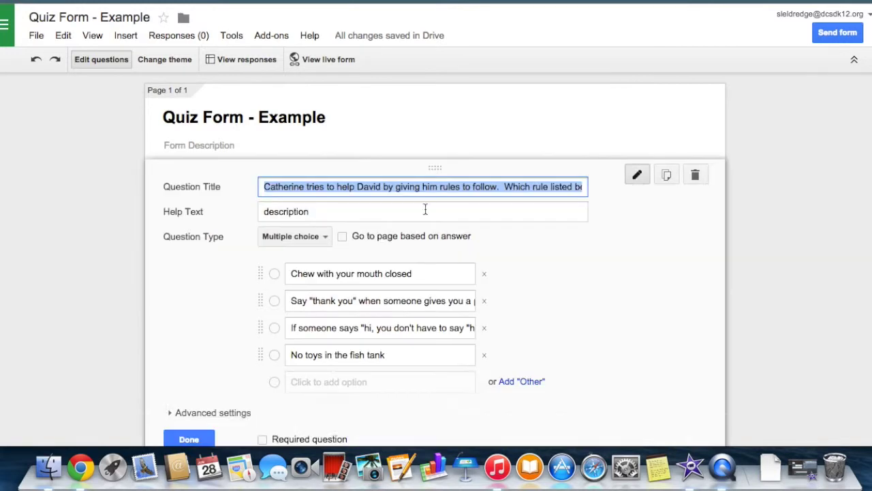
click(317, 212)
drag(317, 212, 256, 214)
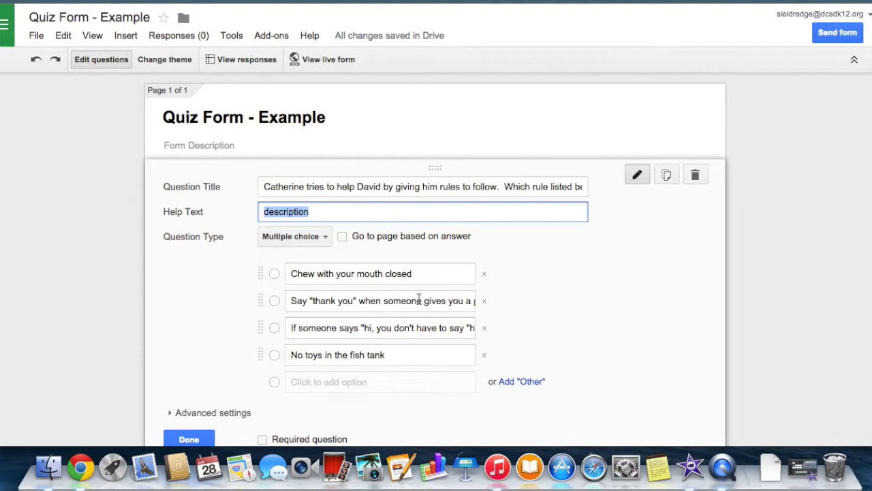
scroll(613, 271, down, 2)
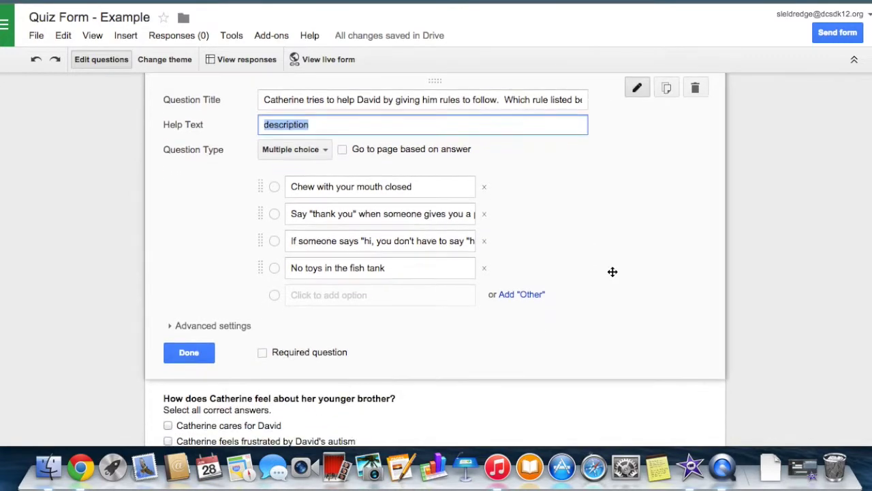
click(190, 354)
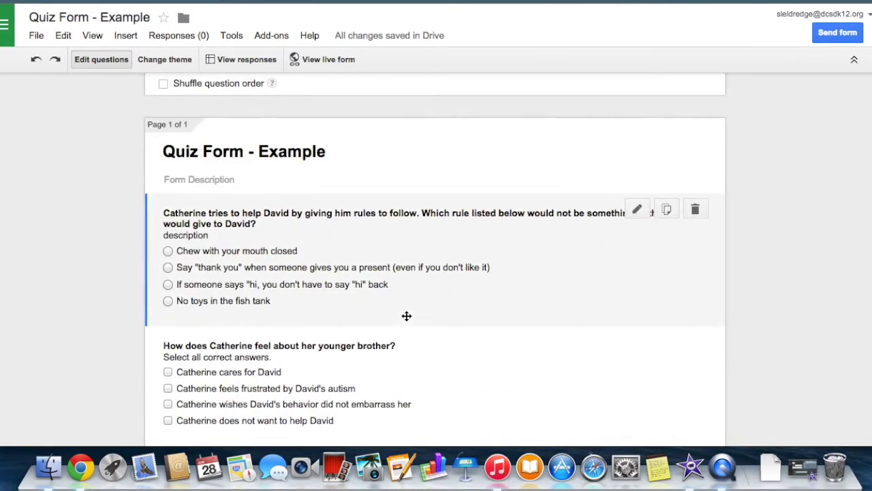
Scroll up and down through the Quiz Form - Example questions to review them.
scroll(541, 267, down, 5)
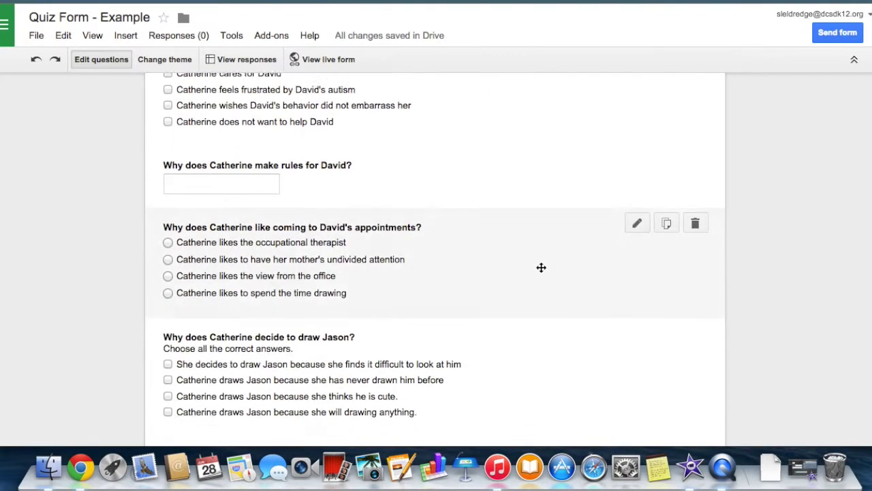
scroll(541, 267, up, 3)
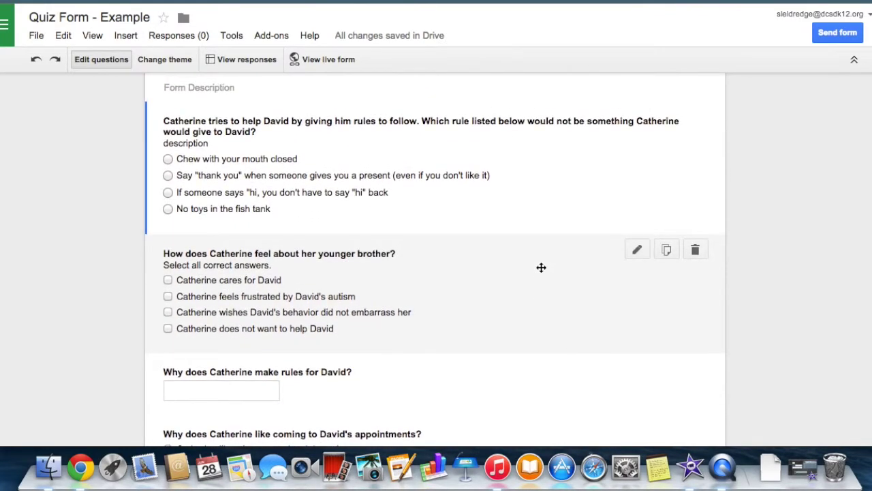
scroll(354, 191, down, 2)
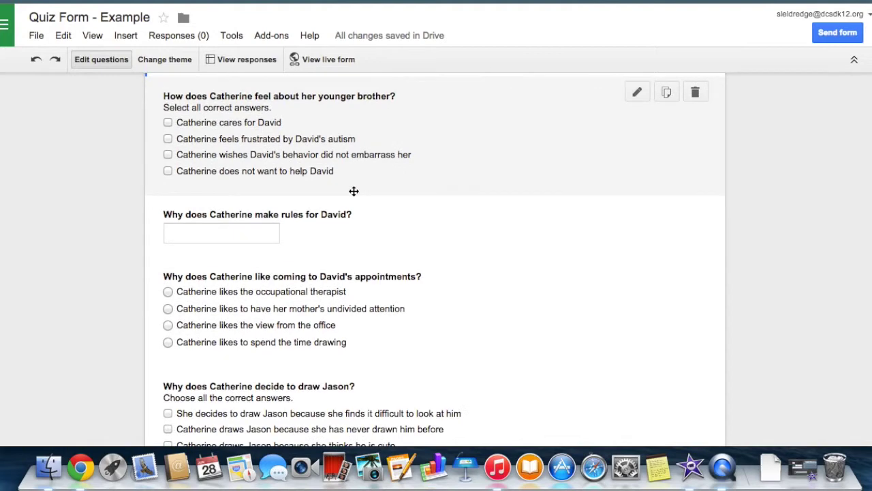
scroll(301, 240, down, 6)
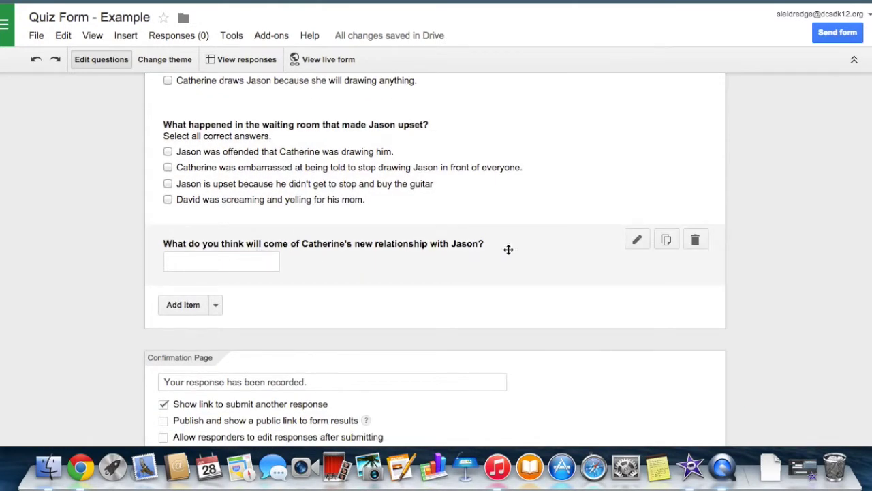
scroll(675, 242, up, 10)
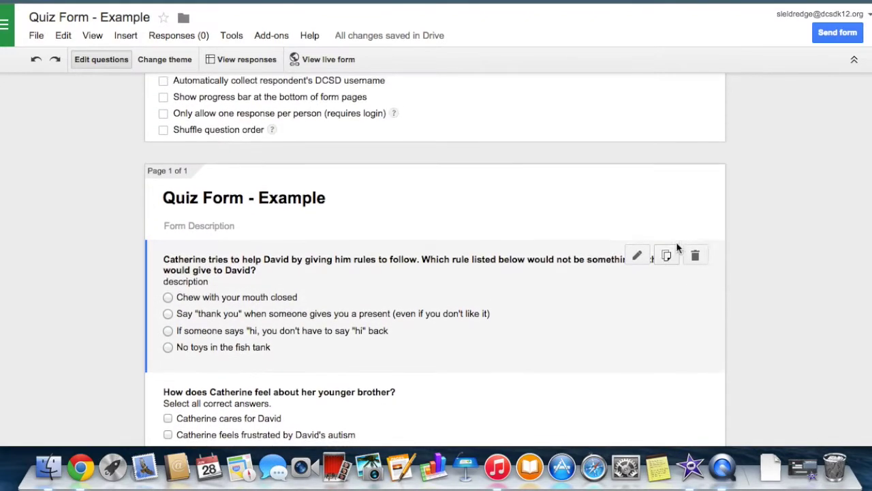
scroll(677, 247, up, 1)
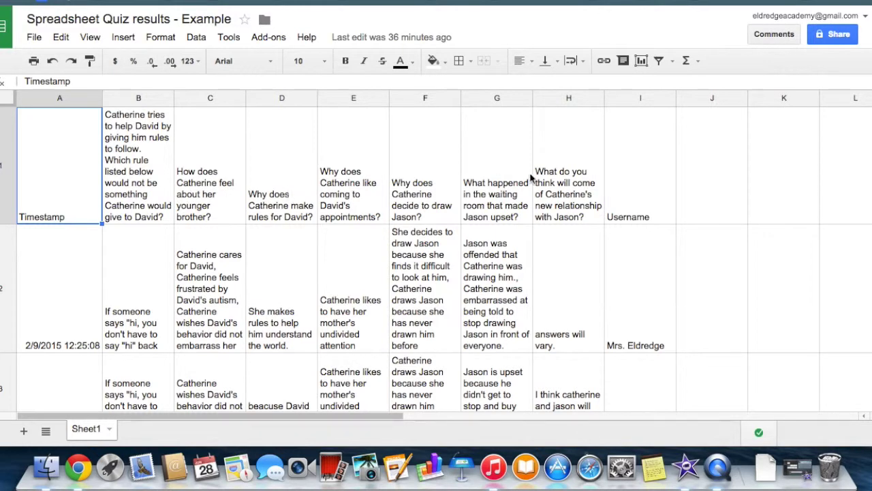
scroll(121, 242, down, 3)
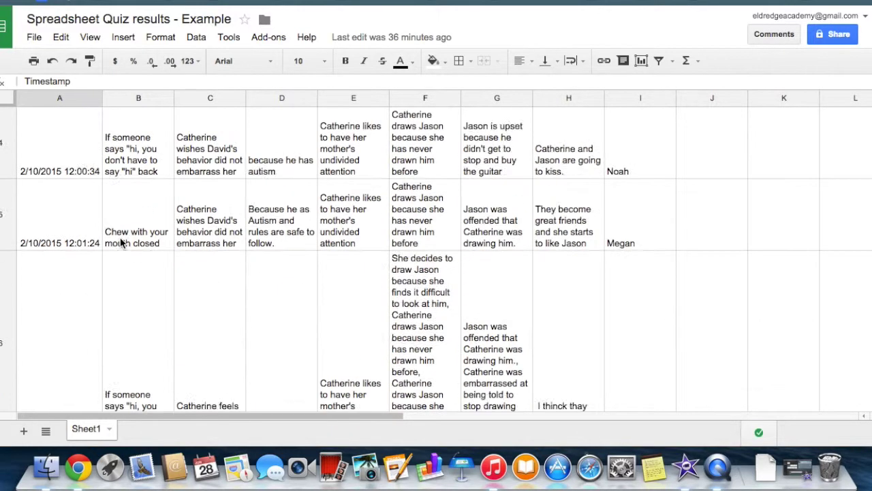
scroll(122, 242, up, 2)
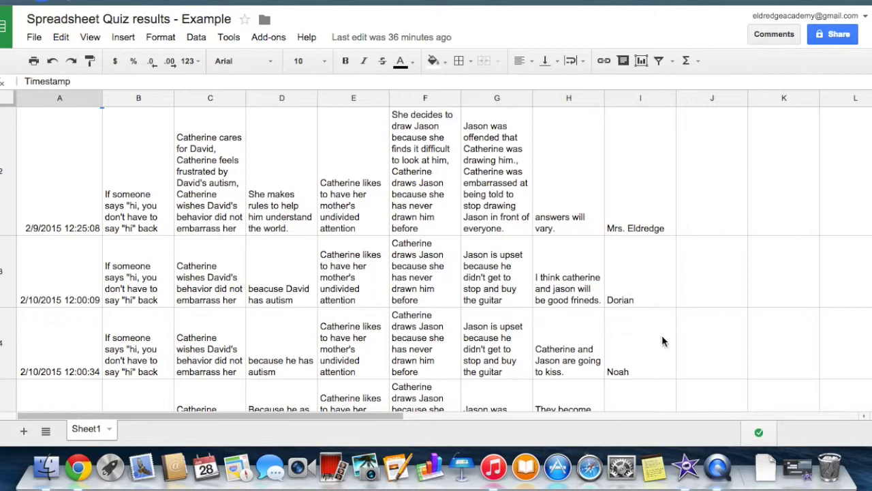
scroll(661, 341, down, 3)
scroll(664, 341, up, 5)
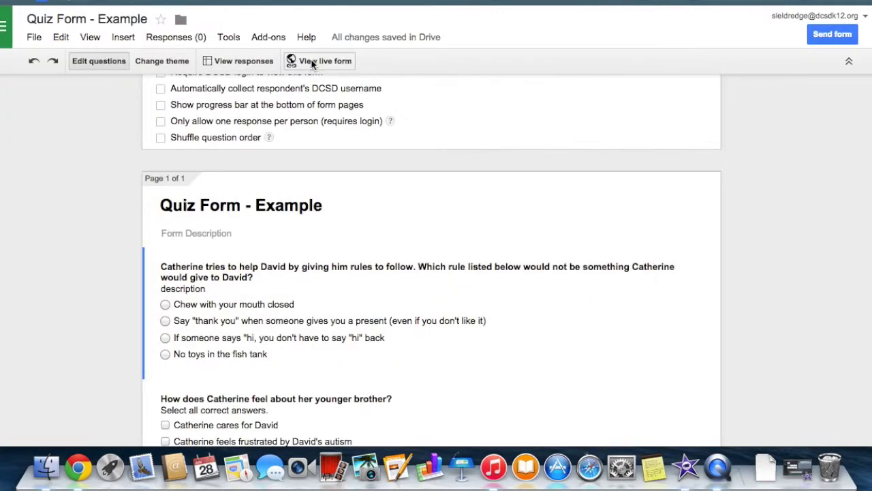
click(313, 63)
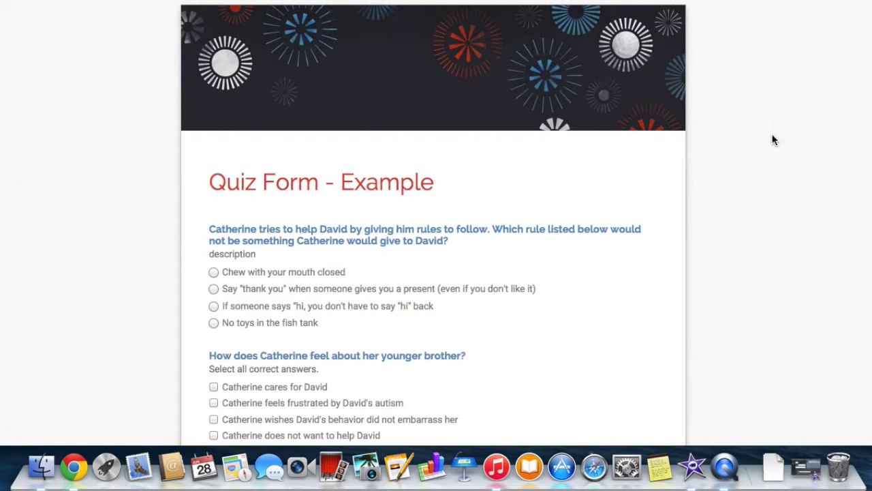
scroll(773, 139, down, 1)
scroll(774, 140, up, 1)
key(super+w)
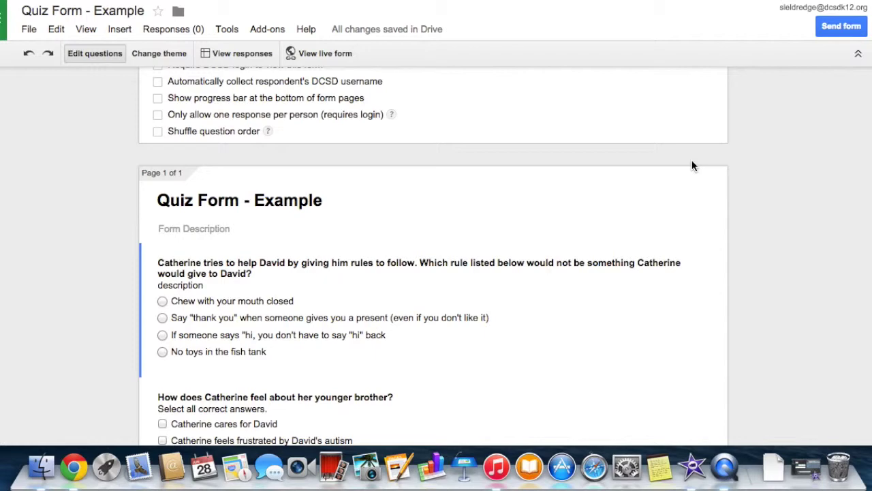
click(831, 31)
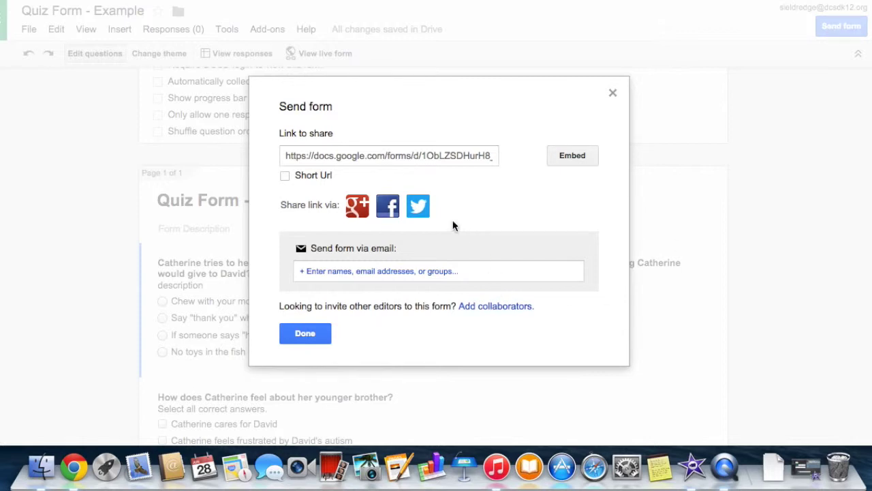
Copy the quiz's docs.google.com share link, then start and cancel sending by email.
click(430, 154)
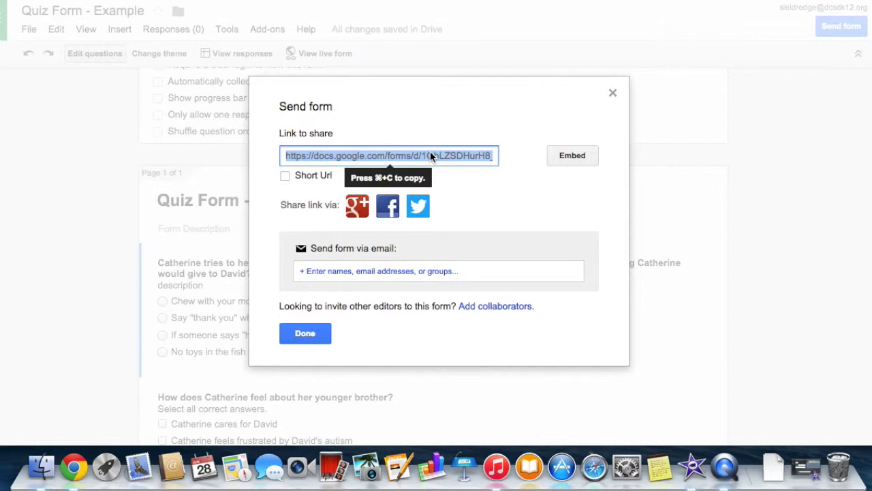
key(super+c)
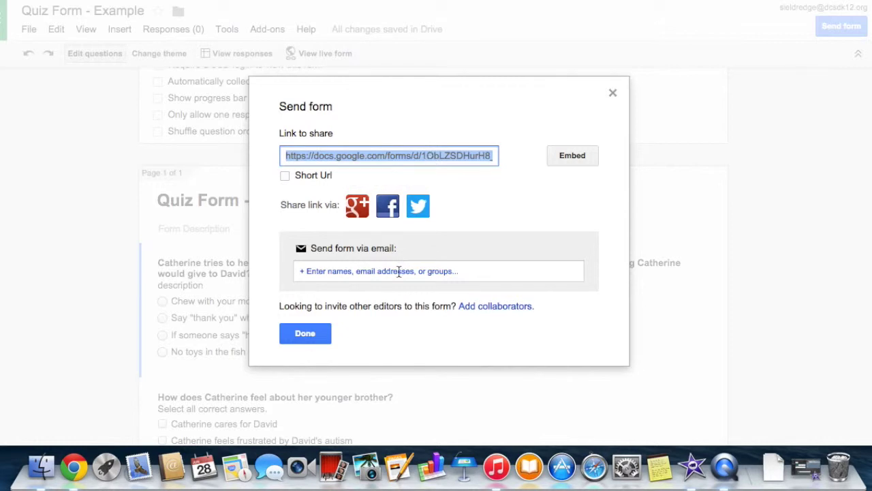
click(398, 271)
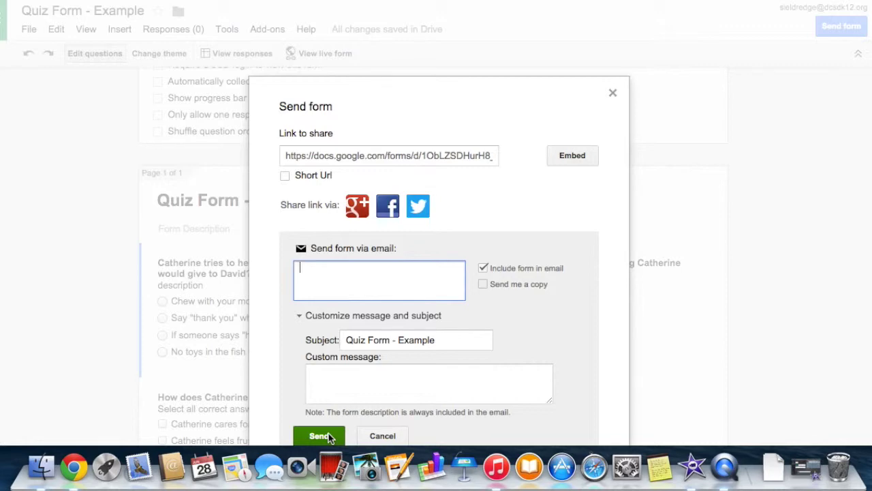
click(382, 435)
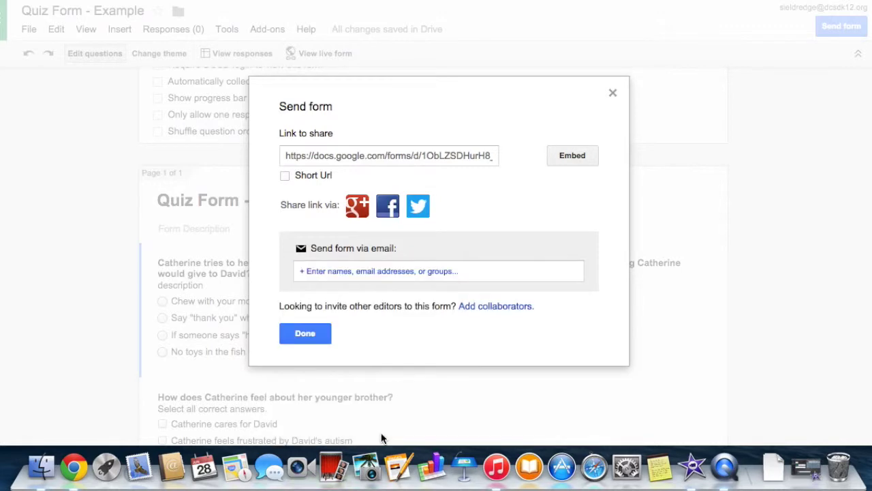